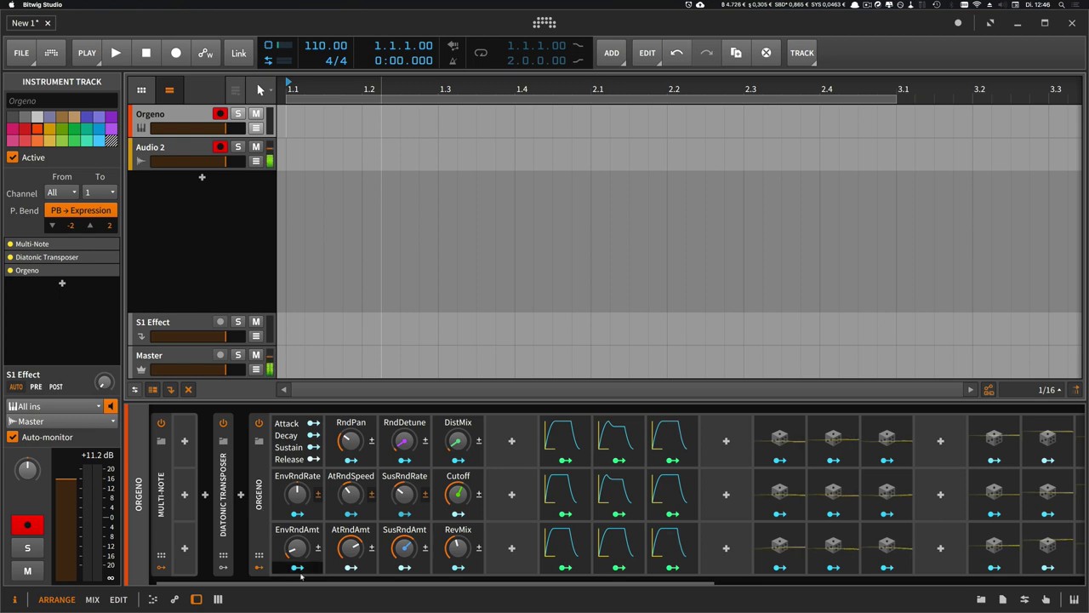
# Step: Scroll through the Orgeno device chain and briefly check the ADSR 1 envelope editor
pyautogui.moveTo(324, 582)
pyautogui.mouseDown()
pyautogui.moveTo(695, 579)
pyautogui.moveTo(300, 595)
pyautogui.moveTo(710, 592)
pyautogui.moveTo(246, 586)
pyautogui.mouseUp()
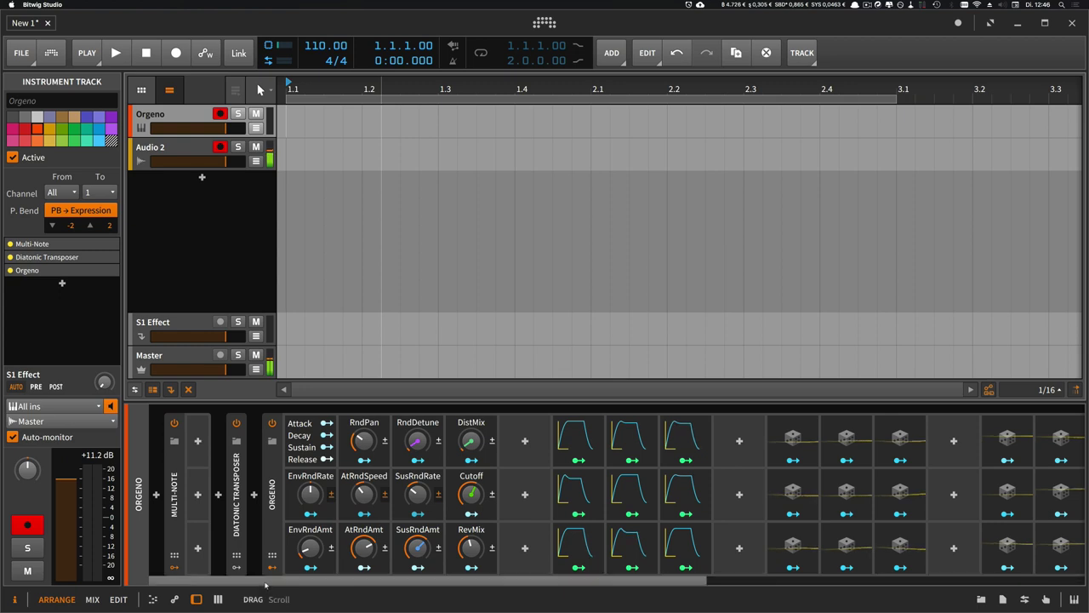
pyautogui.moveTo(254, 585)
pyautogui.mouseDown()
pyautogui.moveTo(643, 571)
pyautogui.moveTo(304, 606)
pyautogui.mouseUp()
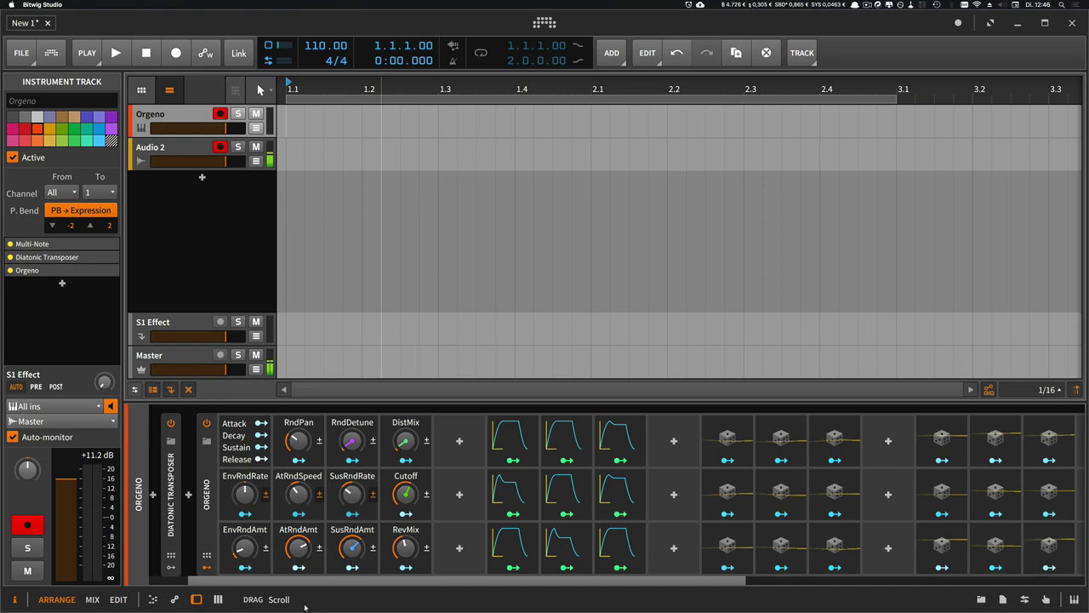
pyautogui.moveTo(397, 581); pyautogui.dragTo(476, 584)
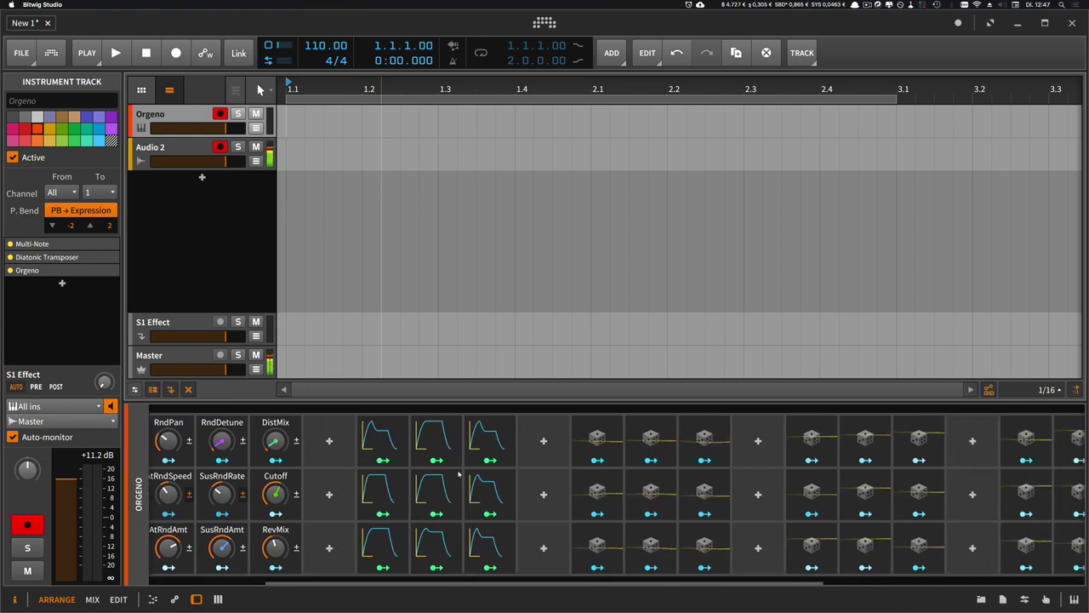
pyautogui.click(381, 439)
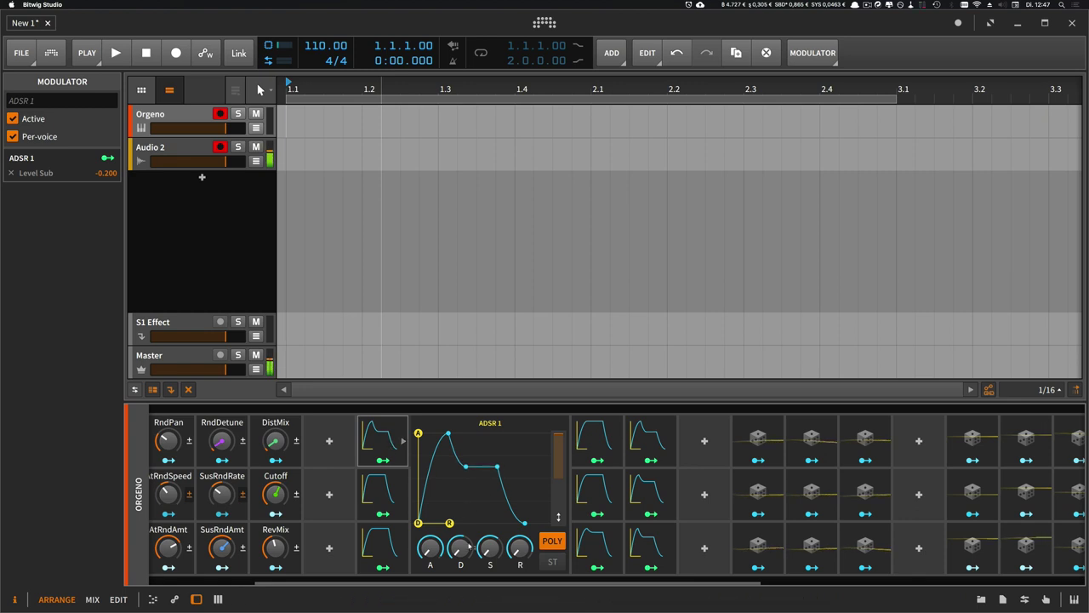
pyautogui.click(403, 441)
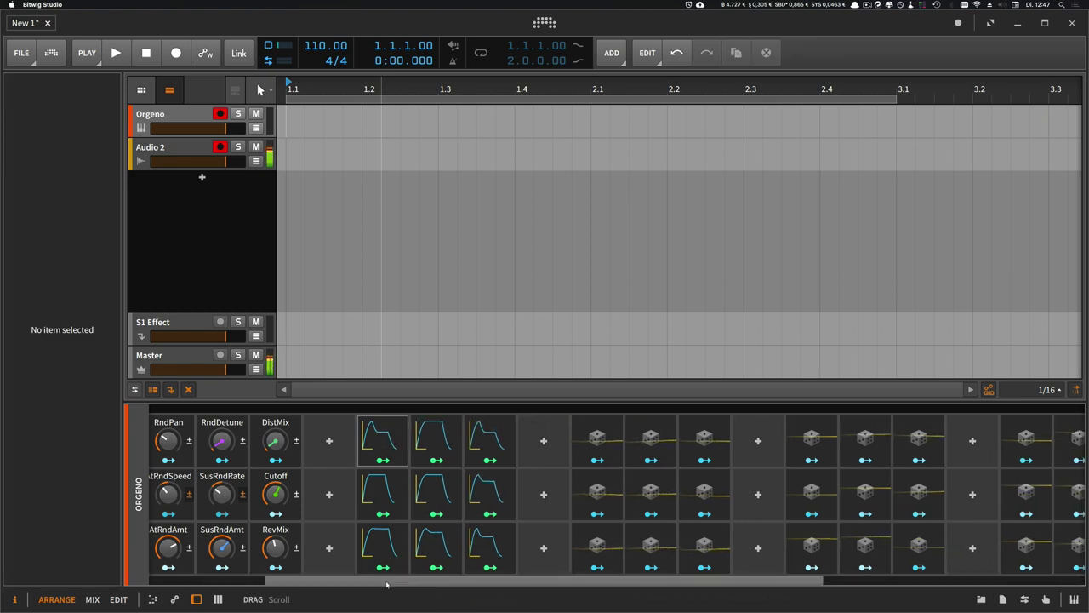
pyautogui.moveTo(386, 584); pyautogui.dragTo(829, 584)
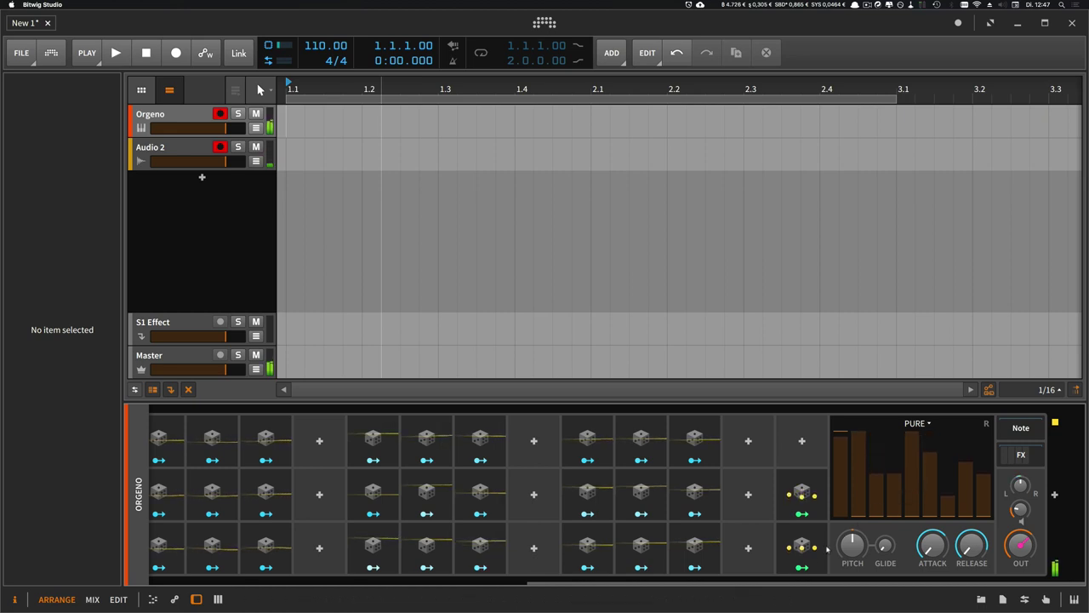
# Step: Set the envelope macro's Attack to about 50% and Sustain near 61%, with ADSR 1 reopened
pyautogui.moveTo(800, 581); pyautogui.dragTo(507, 593)
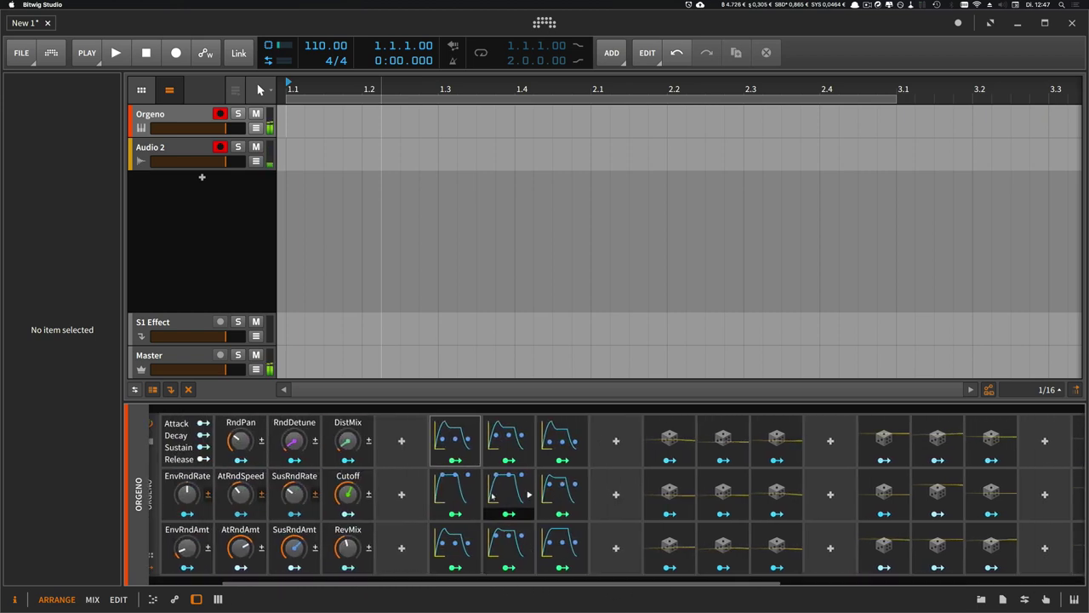
pyautogui.click(455, 440)
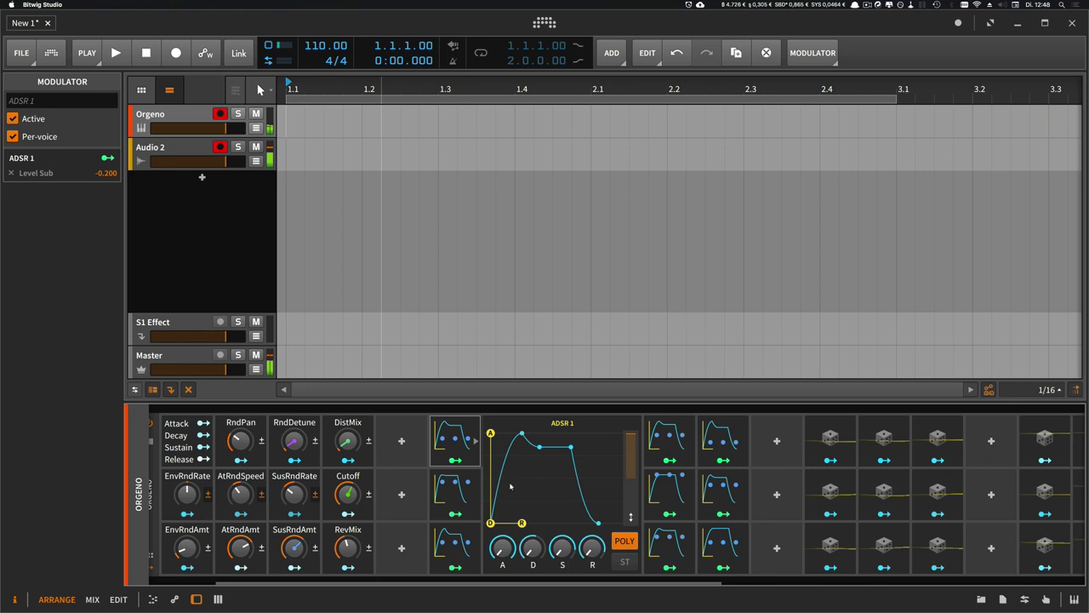
pyautogui.click(183, 449)
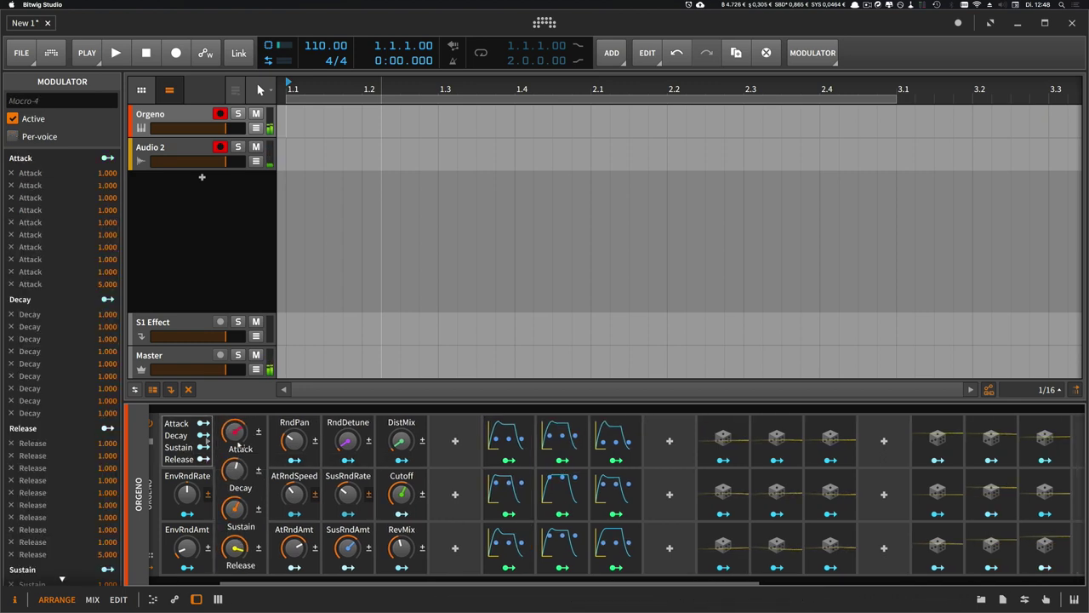
pyautogui.moveTo(233, 432); pyautogui.dragTo(234, 511)
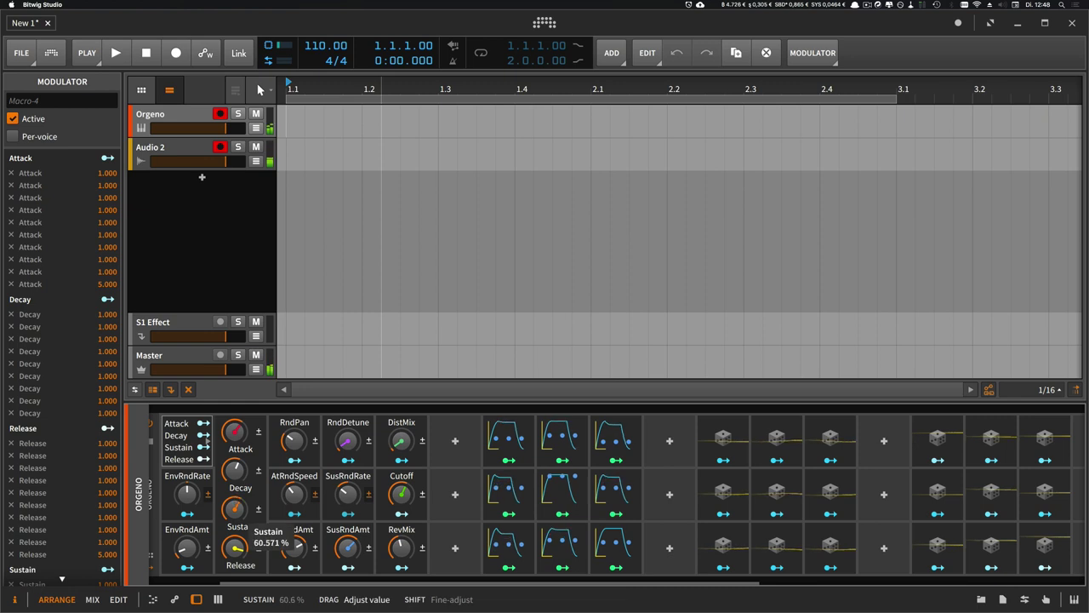
pyautogui.moveTo(235, 432); pyautogui.dragTo(235, 430)
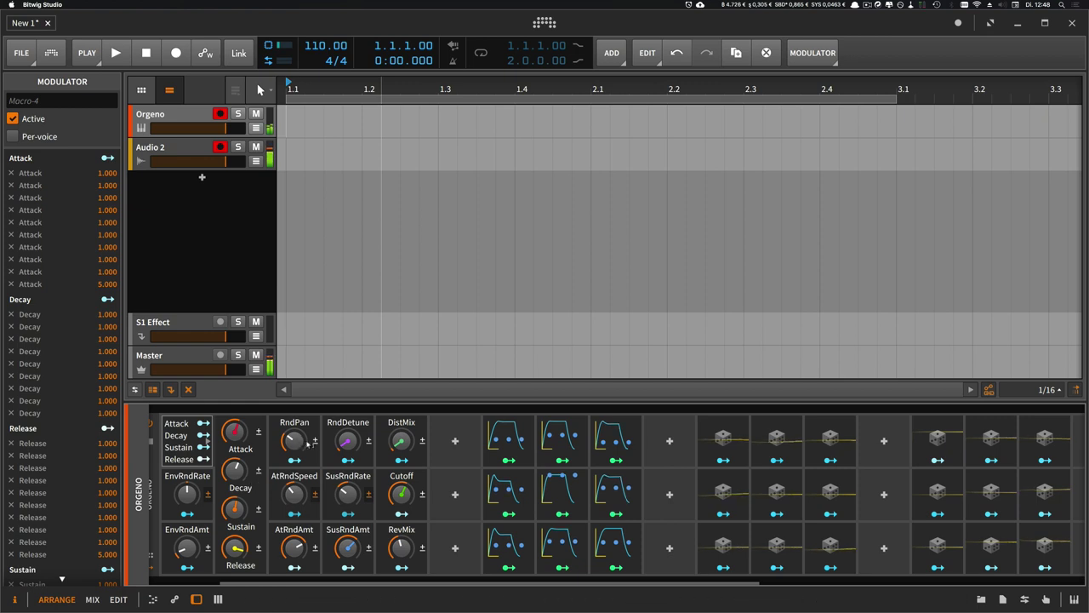
pyautogui.click(506, 438)
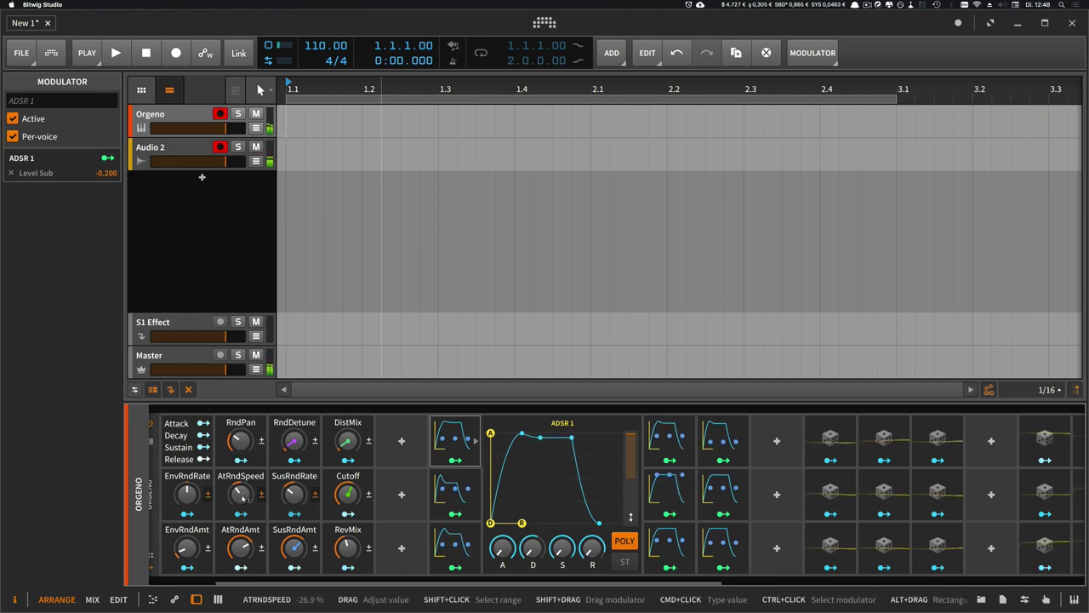
# Step: Set AtRndSpeed to about 22%, AtRndAmt to 53%, SusRndRate to 23% and SusRndAmt to 81%
pyautogui.moveTo(240, 494); pyautogui.dragTo(240, 476)
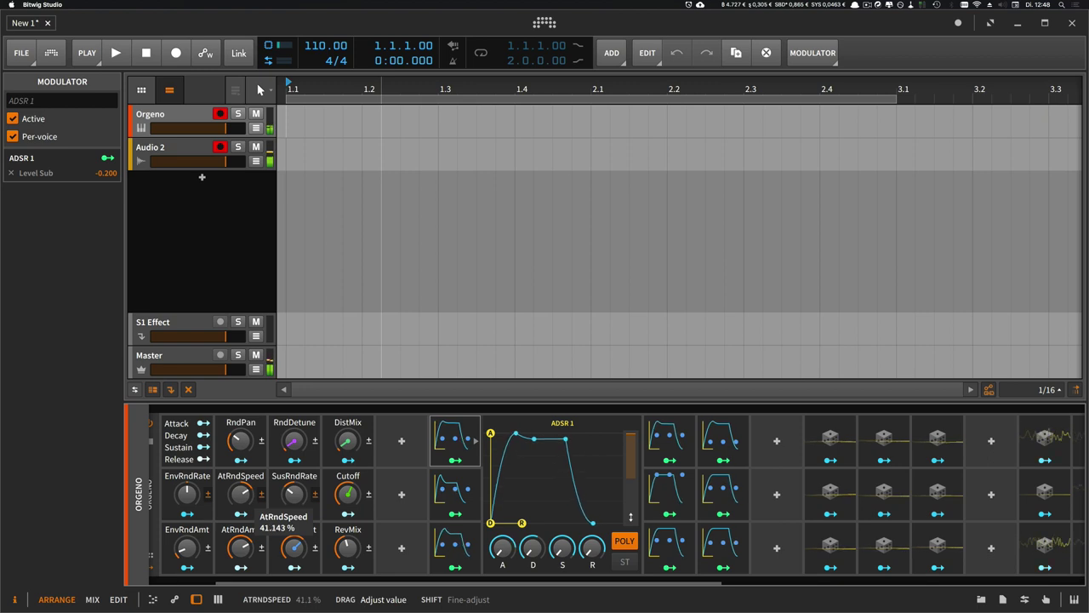
pyautogui.moveTo(240, 494); pyautogui.dragTo(240, 498)
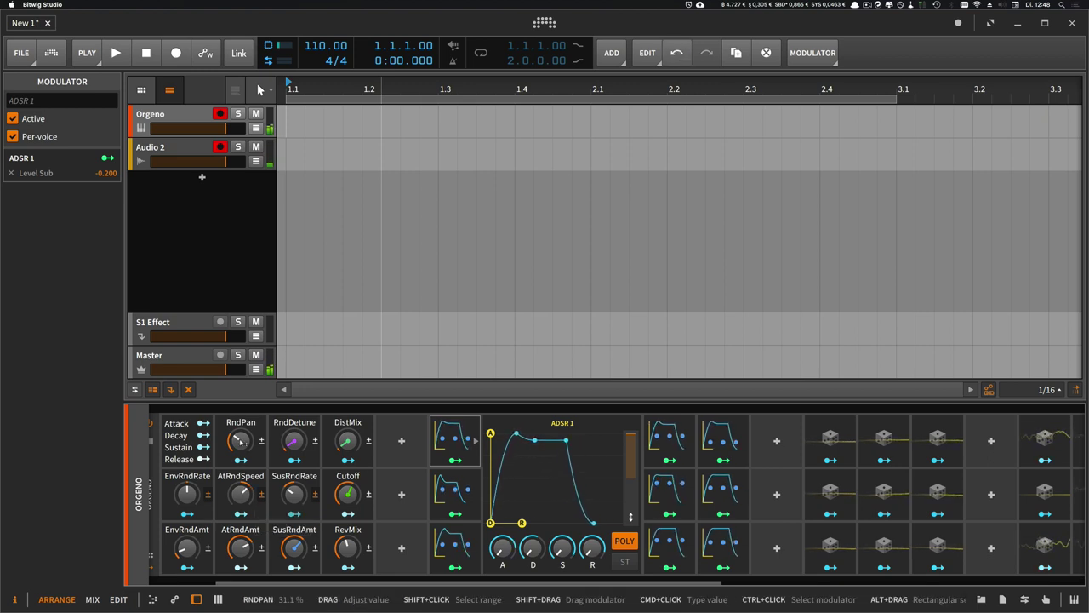
pyautogui.moveTo(240, 547)
pyautogui.mouseDown()
pyautogui.moveTo(240, 528)
pyautogui.moveTo(240, 545)
pyautogui.mouseUp()
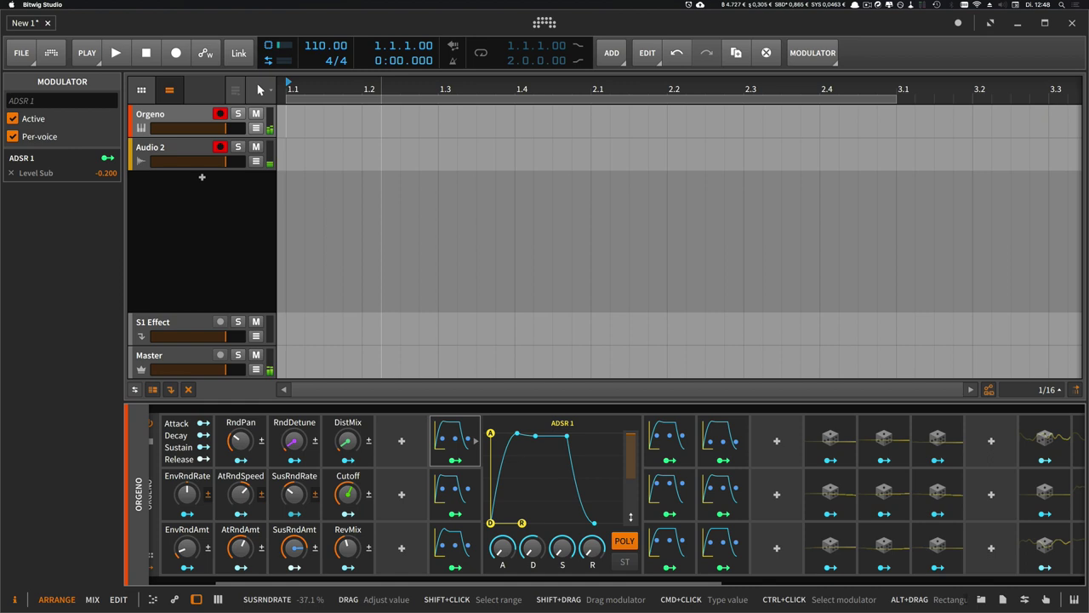
pyautogui.moveTo(294, 494)
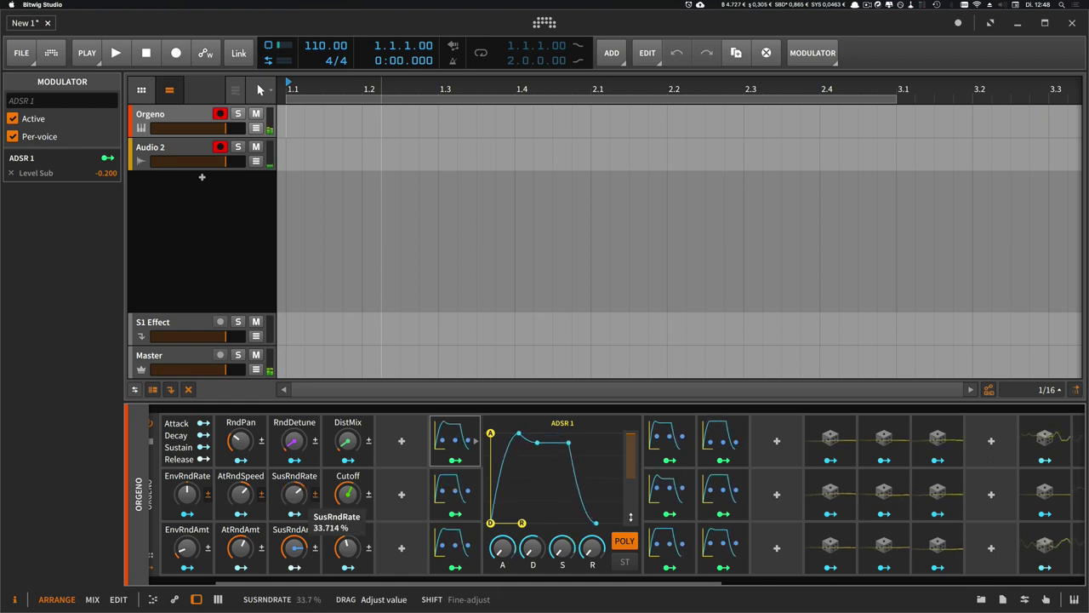
pyautogui.click(296, 543)
pyautogui.moveTo(298, 491); pyautogui.dragTo(299, 493)
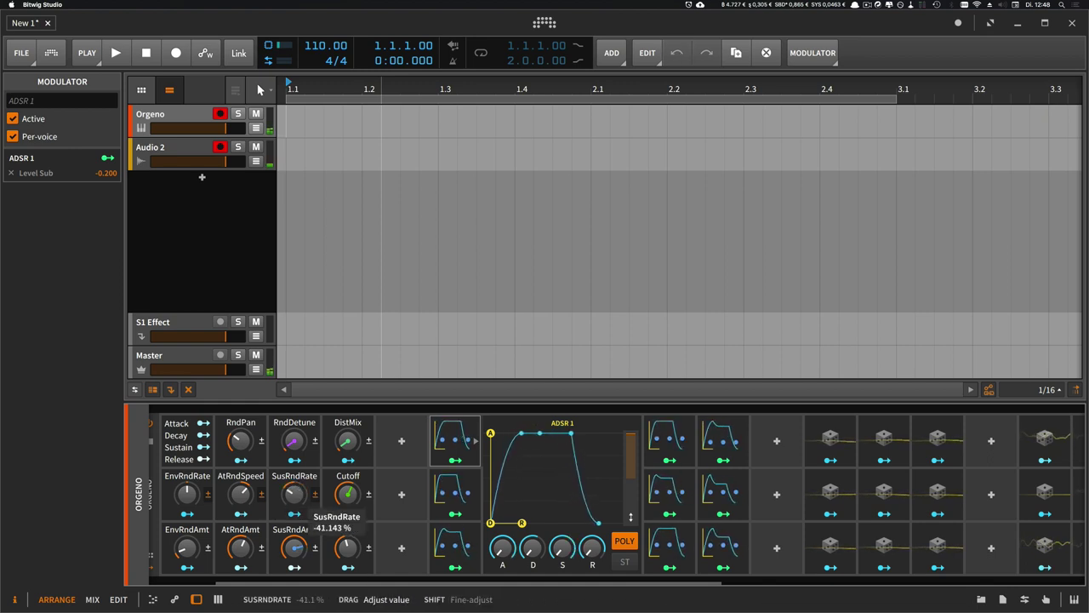
pyautogui.moveTo(296, 547); pyautogui.dragTo(294, 549)
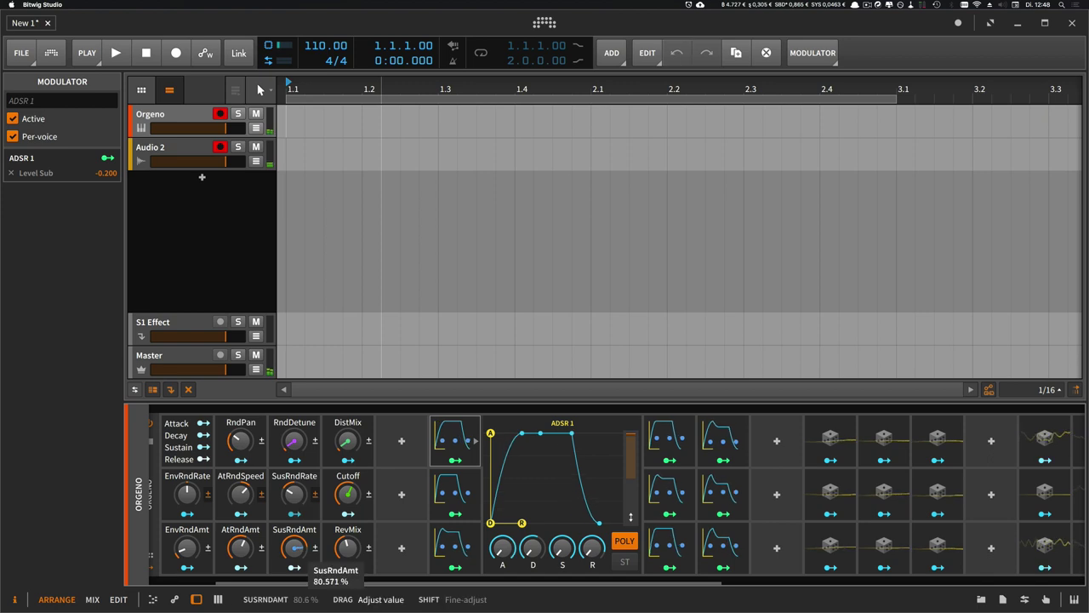
pyautogui.moveTo(293, 492); pyautogui.dragTo(294, 494)
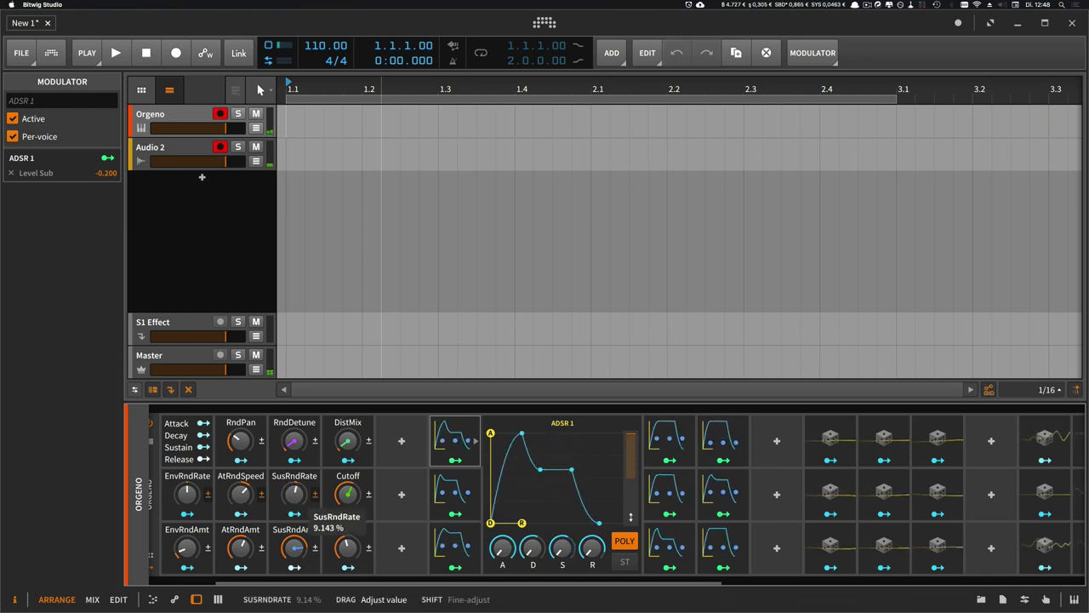
pyautogui.moveTo(241, 494); pyautogui.dragTo(241, 496)
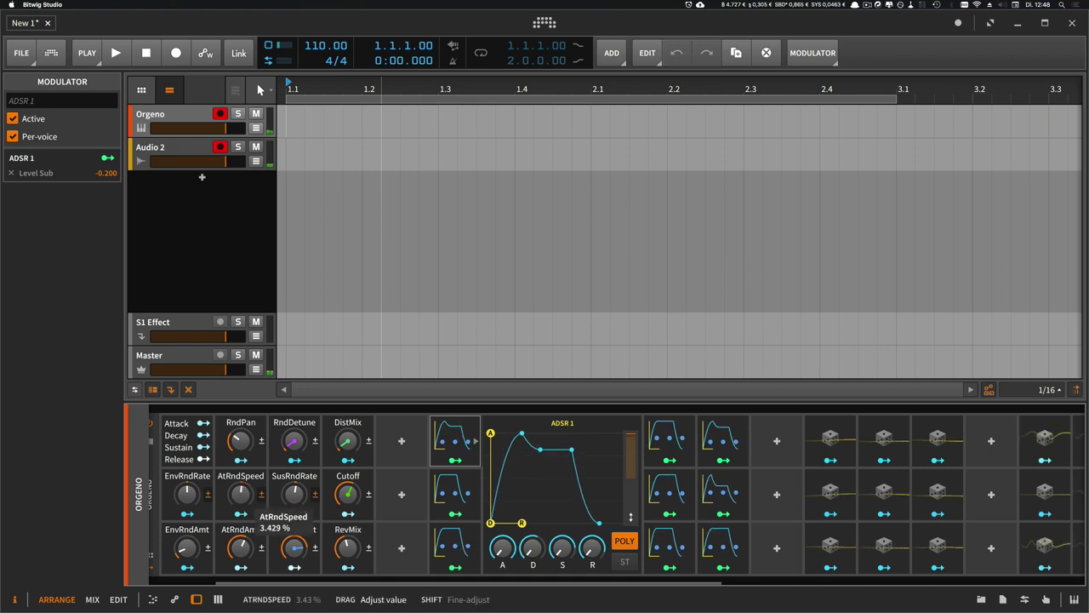
pyautogui.moveTo(241, 547); pyautogui.dragTo(243, 543)
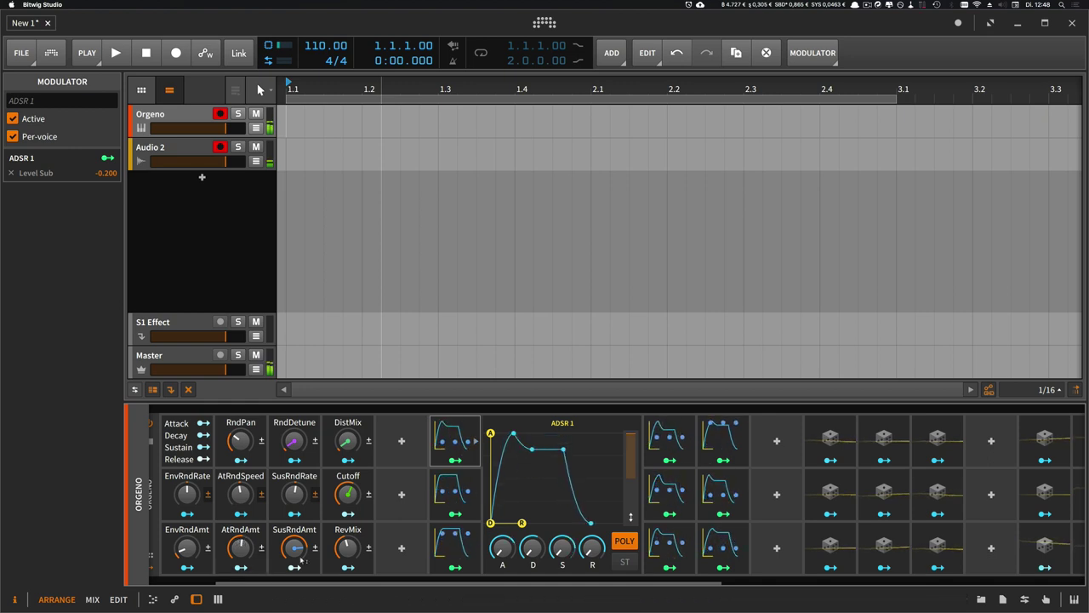
# Step: Collapse ADSR 1 and set the Orgeno output gain next to OUT to about -10.5 dB
pyautogui.click(456, 498)
pyautogui.moveTo(464, 583); pyautogui.dragTo(771, 583)
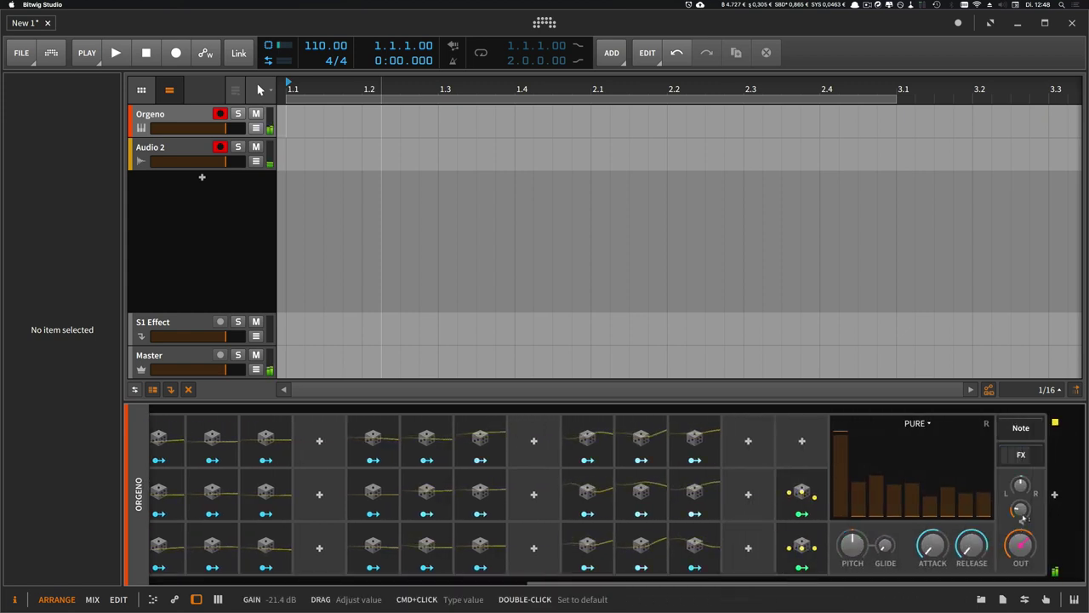
pyautogui.moveTo(1022, 513); pyautogui.dragTo(1021, 485)
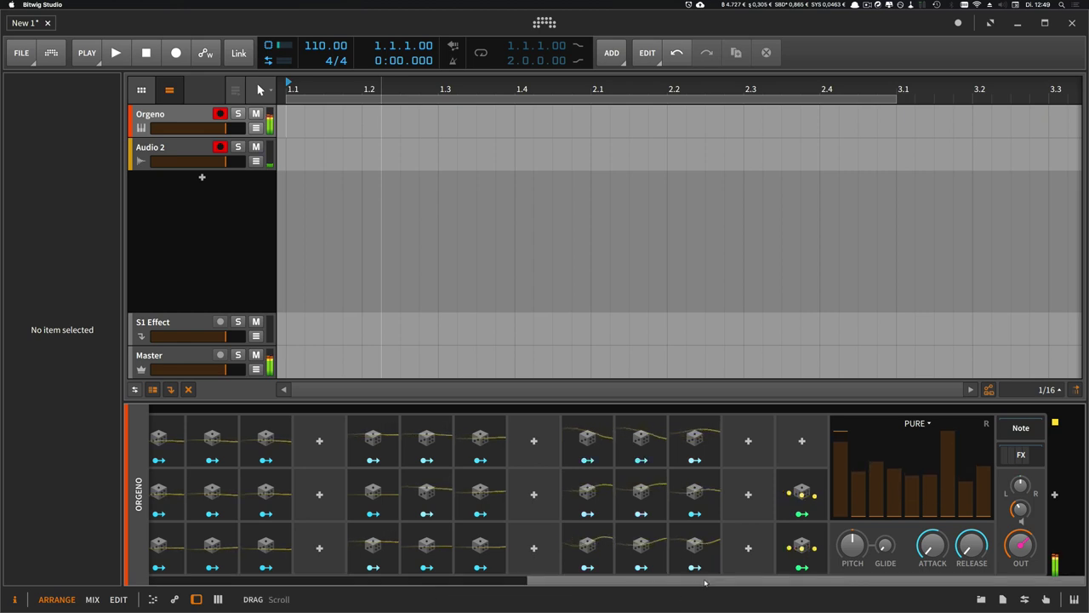
pyautogui.moveTo(1020, 509); pyautogui.dragTo(1021, 516)
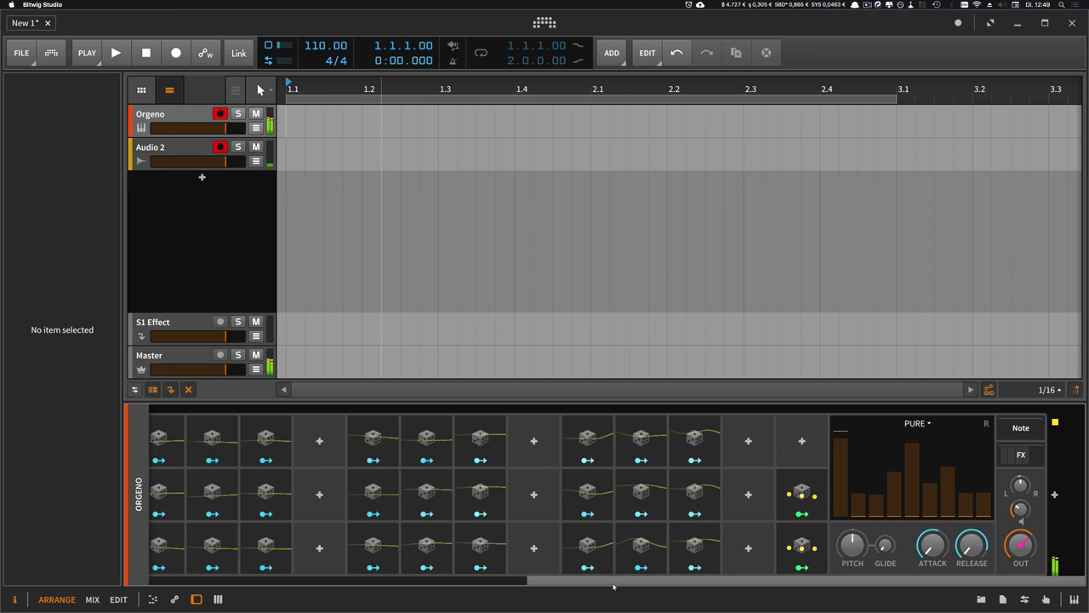
pyautogui.moveTo(612, 586); pyautogui.dragTo(234, 585)
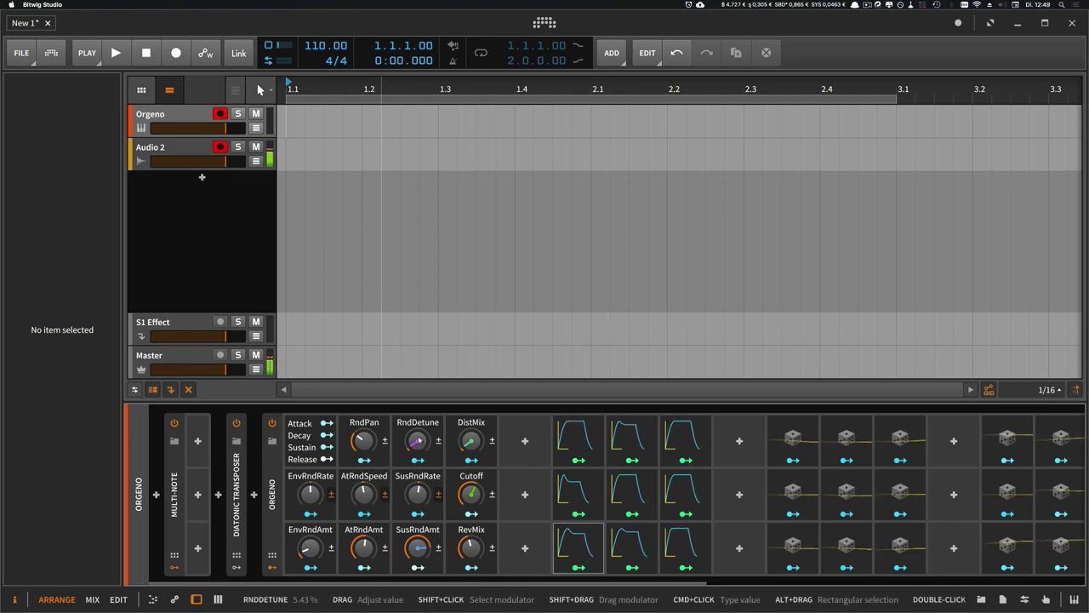
# Step: Turn the Orgeno's RndDetune macro knob down to 0.00%
pyautogui.moveTo(418, 440)
pyautogui.mouseDown()
pyautogui.moveTo(418, 463)
pyautogui.moveTo(418, 414)
pyautogui.moveTo(418, 442)
pyautogui.mouseUp()
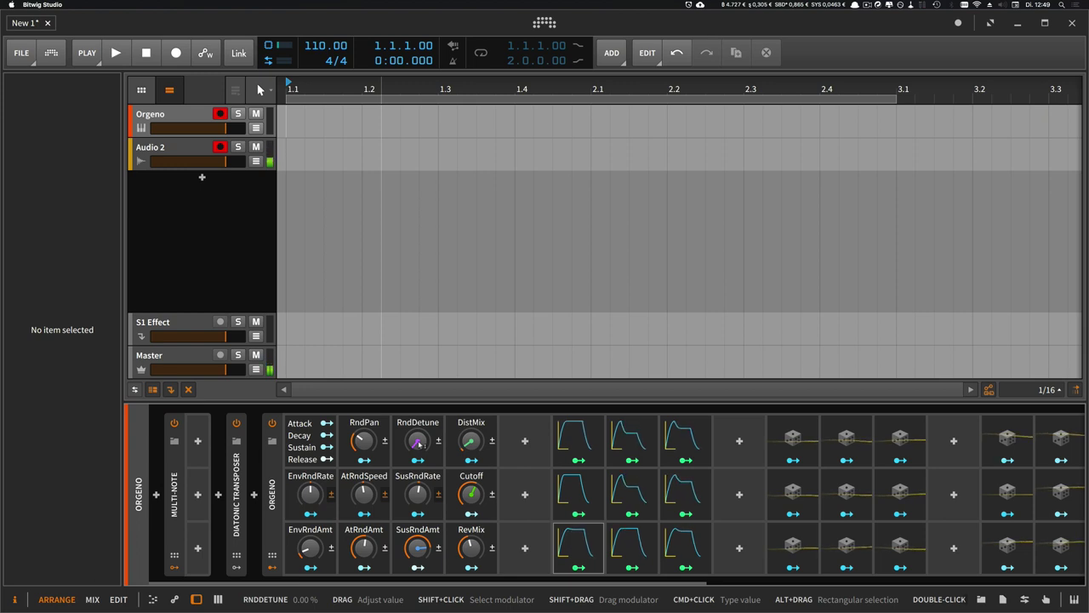
# Step: Nudge RndDetune up slightly and sweep DistMix up, then settle it at 0% while auditioning
pyautogui.moveTo(419, 443); pyautogui.dragTo(419, 430)
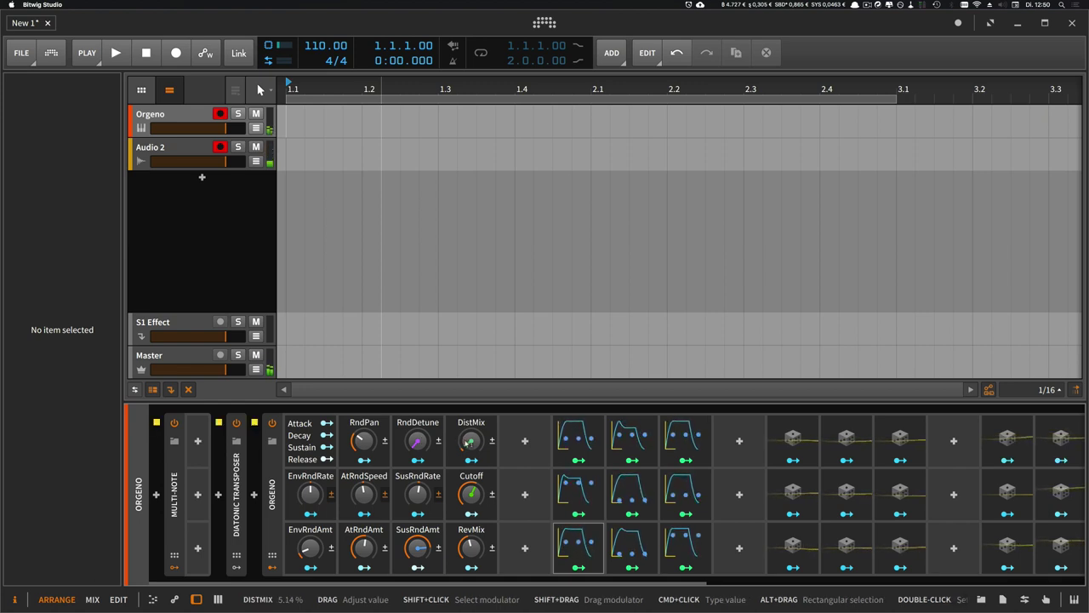
pyautogui.moveTo(473, 443)
pyautogui.mouseDown()
pyautogui.moveTo(471, 419)
pyautogui.moveTo(471, 459)
pyautogui.moveTo(471, 430)
pyautogui.mouseUp()
pyautogui.moveTo(471, 440)
pyautogui.mouseDown()
pyautogui.moveTo(471, 421)
pyautogui.moveTo(470, 494)
pyautogui.mouseUp()
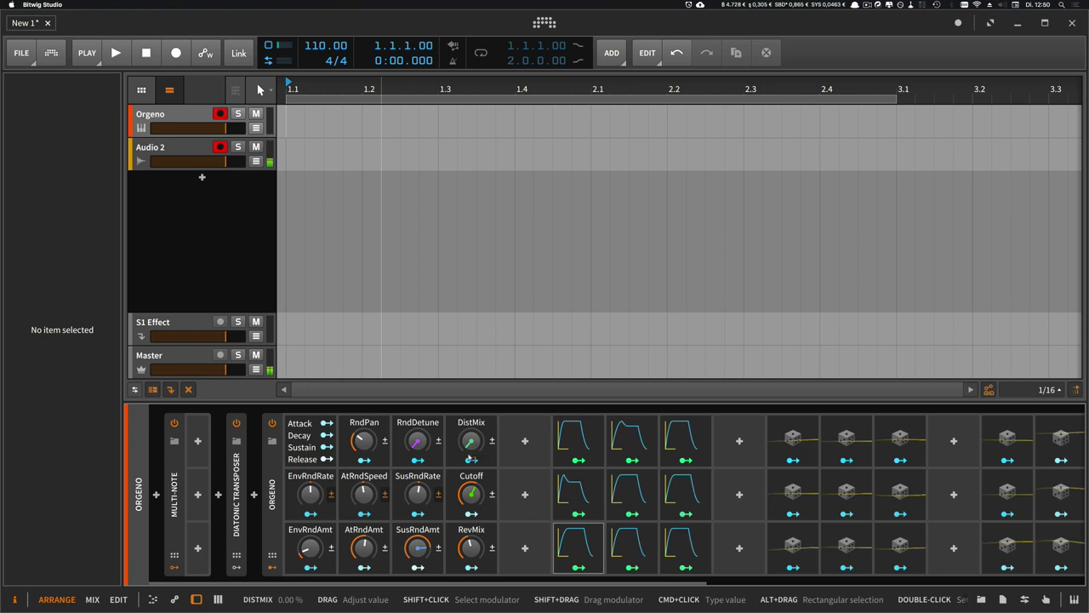
# Step: Move the Cutoff macro down and back up, then raise RevMix to about 76.6%
pyautogui.moveTo(471, 493); pyautogui.dragTo(474, 523)
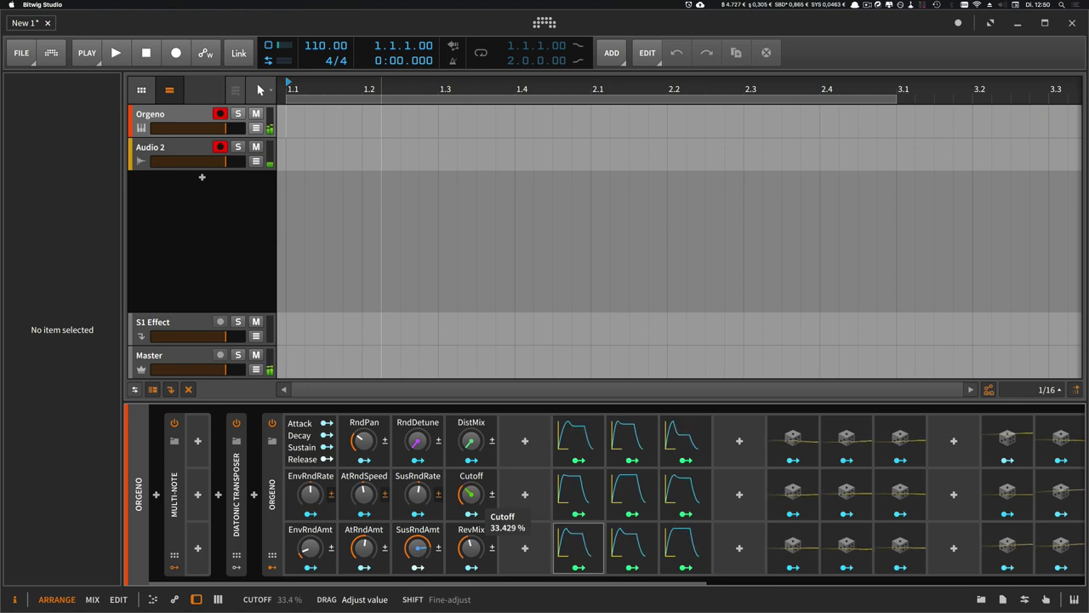
pyautogui.moveTo(474, 524); pyautogui.dragTo(481, 441)
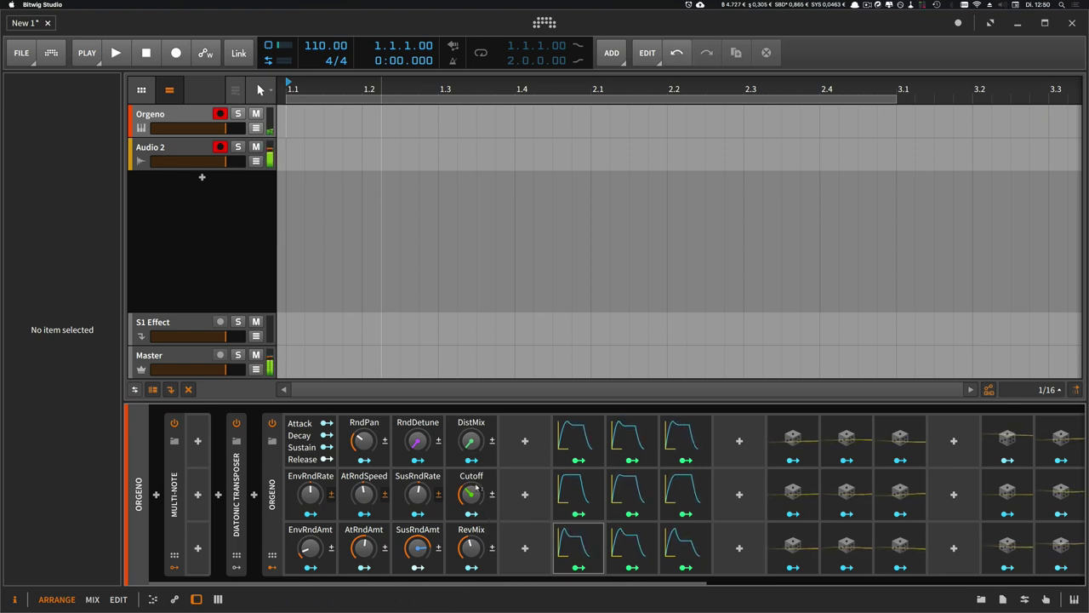
pyautogui.moveTo(477, 488); pyautogui.dragTo(478, 511)
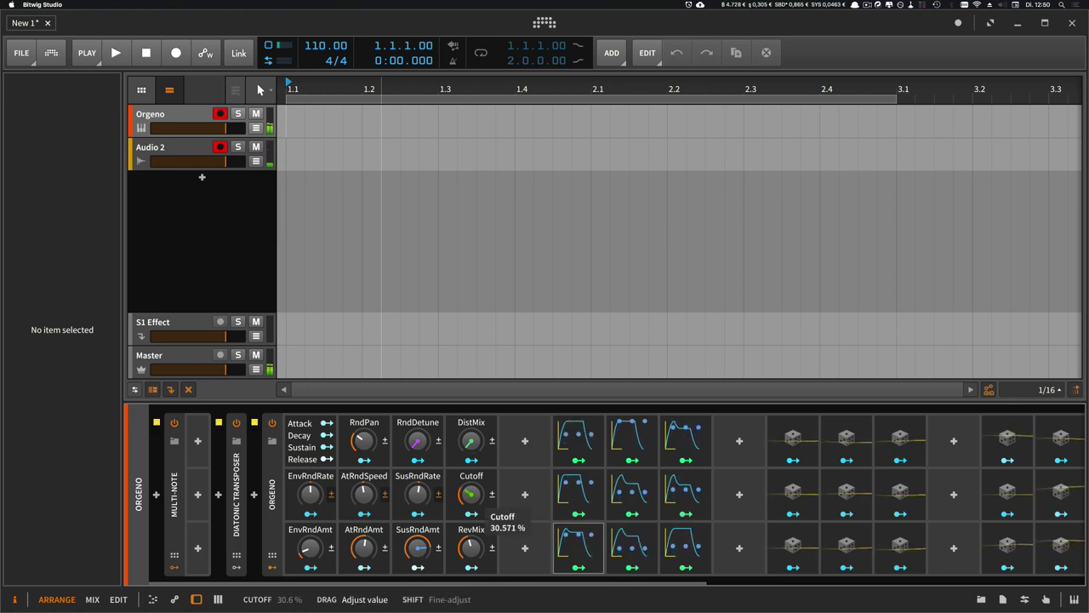
pyautogui.moveTo(471, 494); pyautogui.dragTo(470, 528)
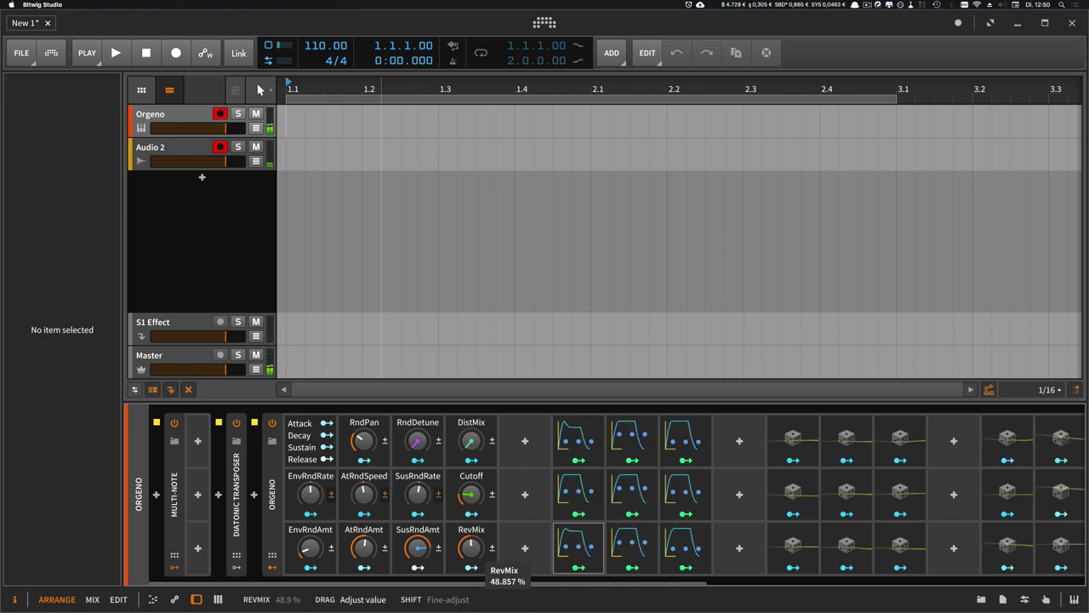
pyautogui.moveTo(471, 547); pyautogui.dragTo(471, 545)
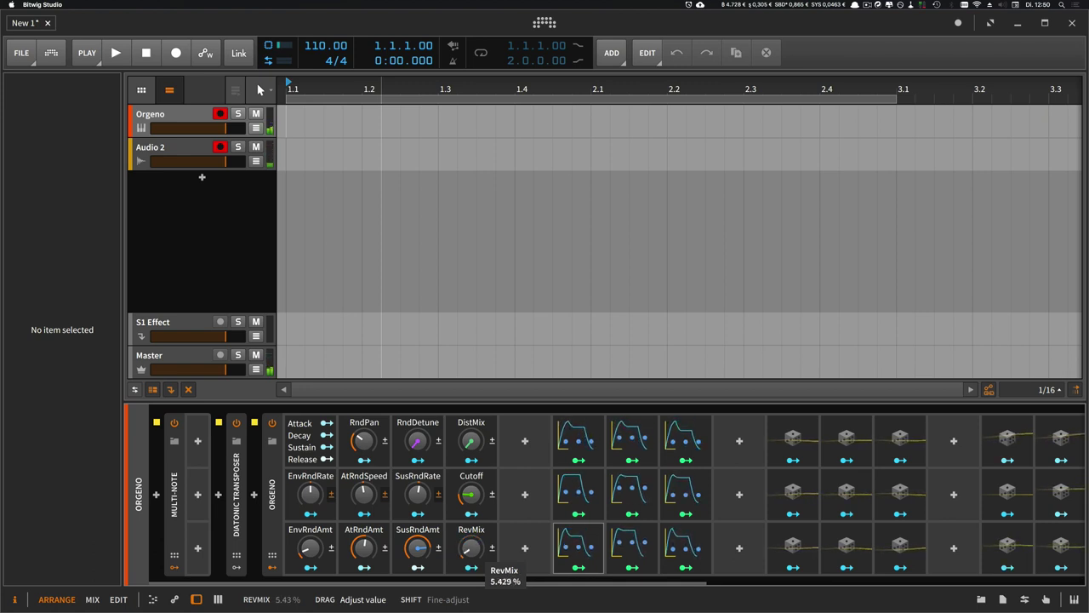
pyautogui.moveTo(471, 494)
pyautogui.mouseDown()
pyautogui.moveTo(470, 477)
pyautogui.moveTo(471, 492)
pyautogui.mouseUp()
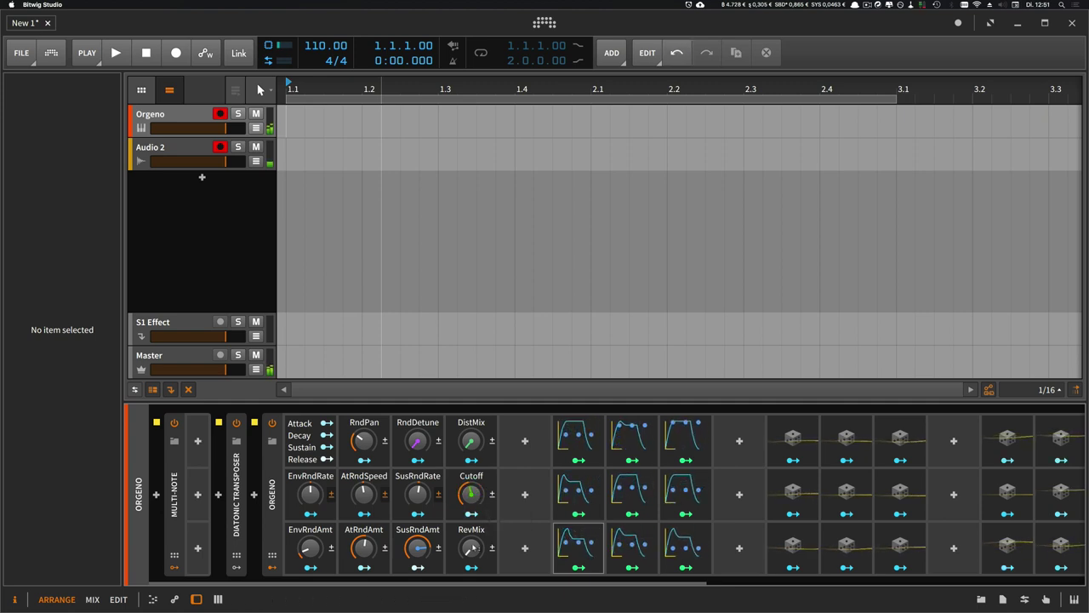
pyautogui.moveTo(470, 548)
pyautogui.mouseDown()
pyautogui.moveTo(471, 528)
pyautogui.moveTo(474, 551)
pyautogui.mouseUp()
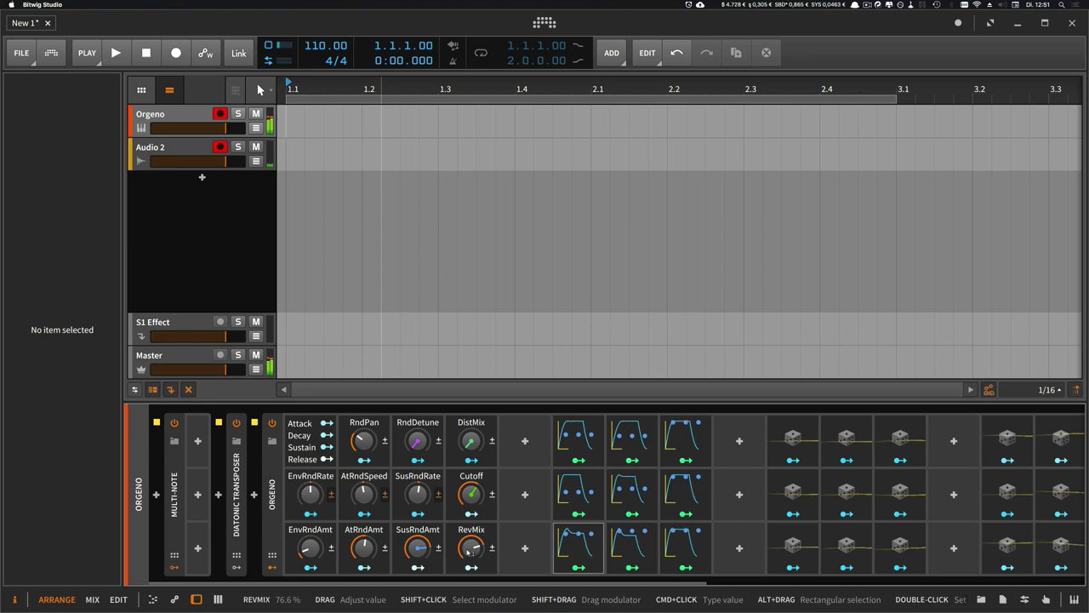
# Step: Pick FULL instead of PURE in the Orgeno's model dropdown, then return to the macros
pyautogui.moveTo(467, 582); pyautogui.dragTo(841, 577)
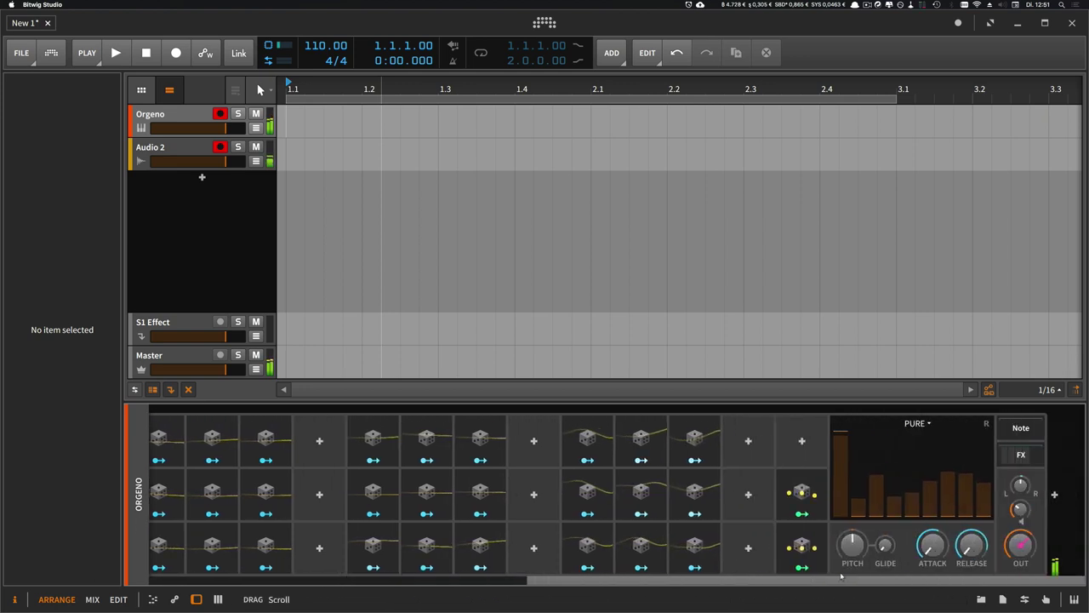
pyautogui.click(916, 423)
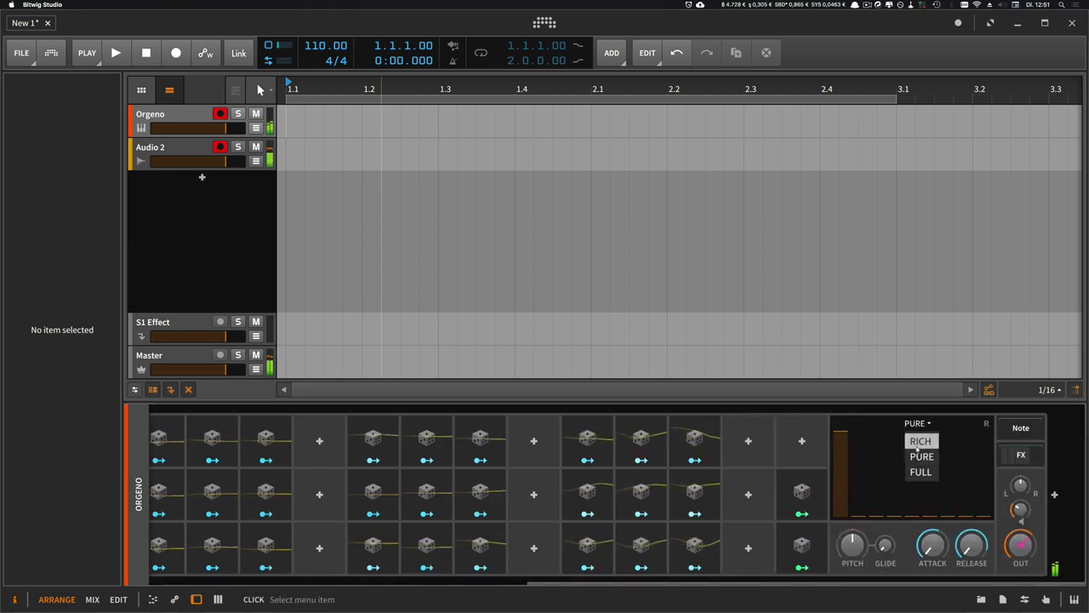
pyautogui.click(921, 472)
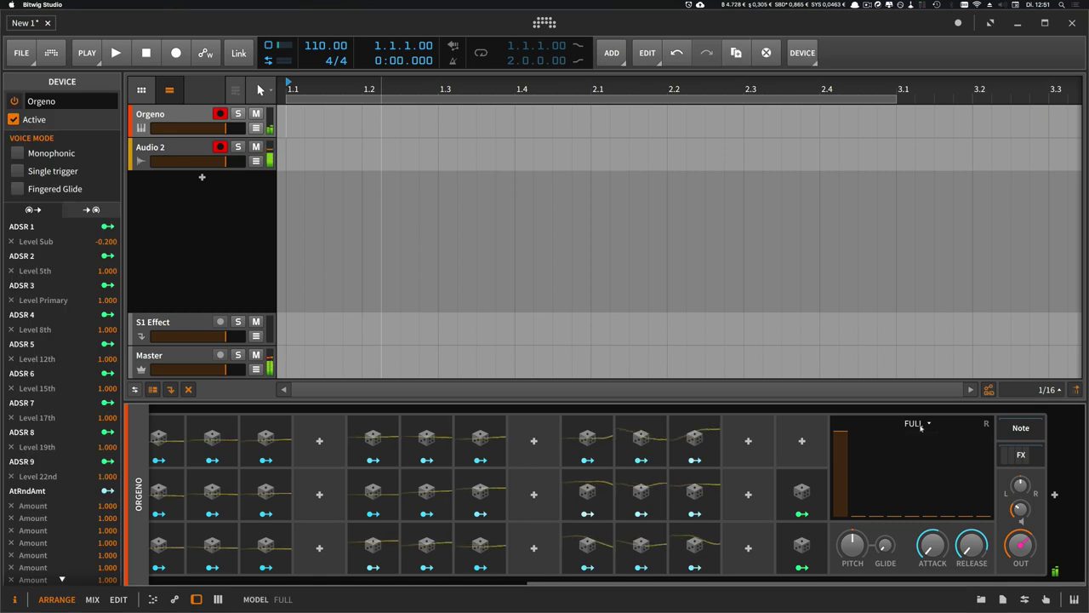
pyautogui.moveTo(766, 582); pyautogui.dragTo(386, 585)
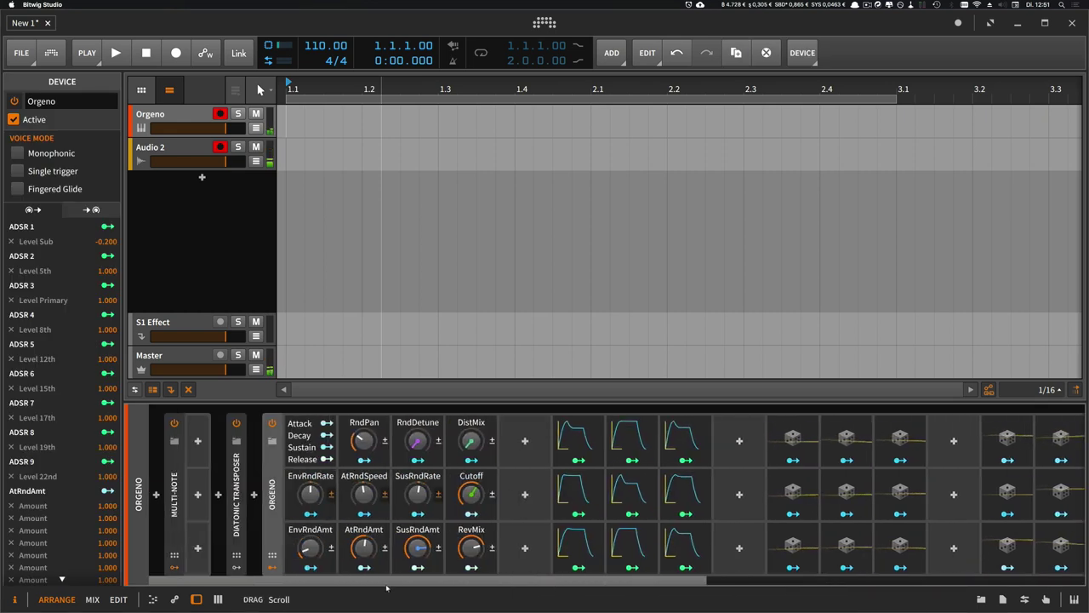
pyautogui.moveTo(418, 568)
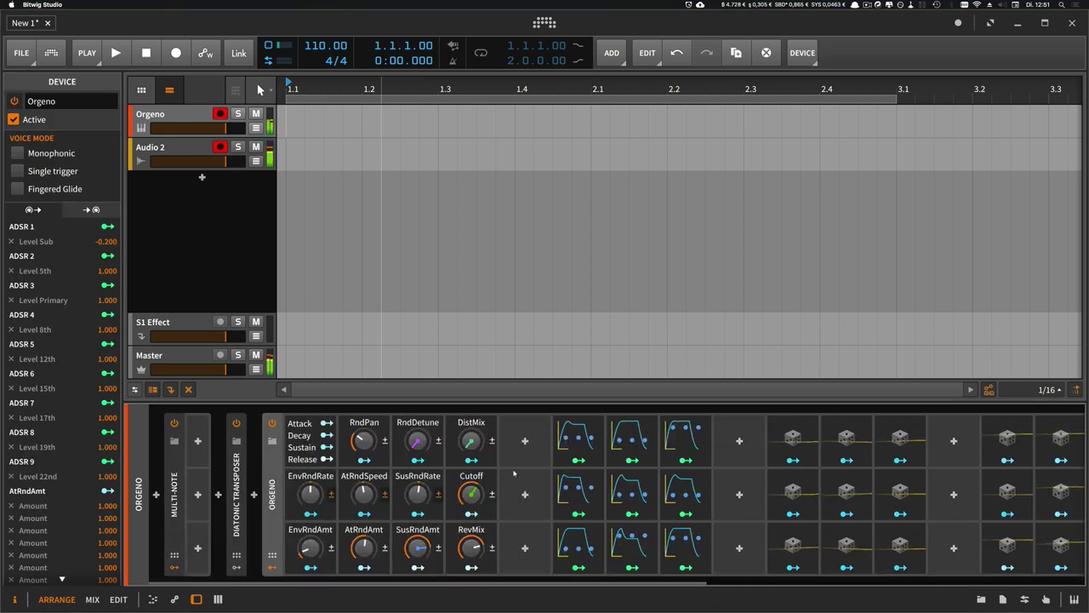
# Step: Add a Macro modulator via a 'mac' search and map it to the organ model dropdown
pyautogui.click(525, 441)
pyautogui.write('m')
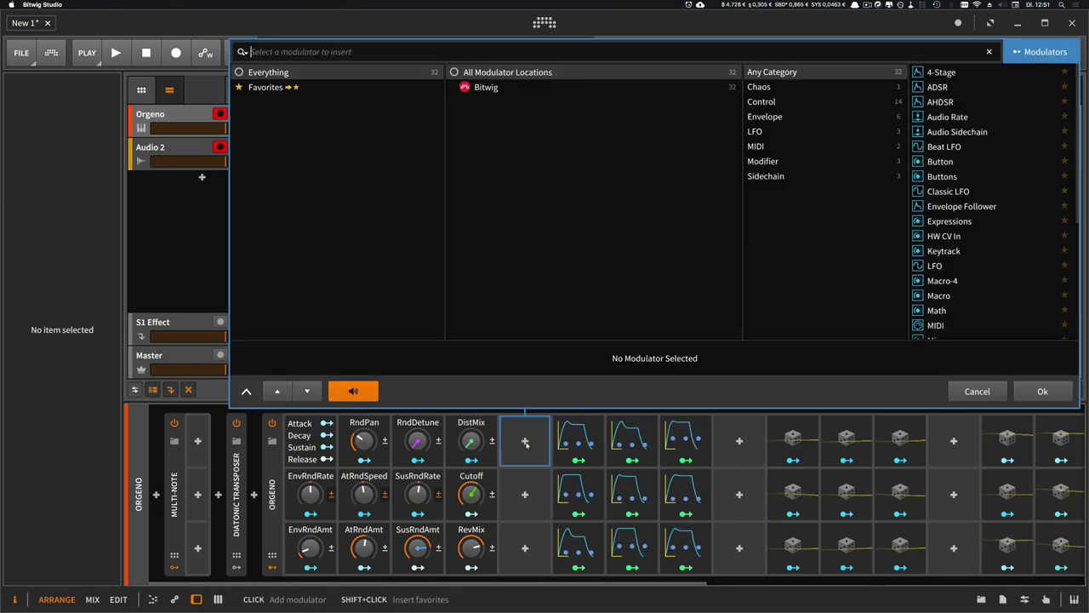
pyautogui.write('ac')
pyautogui.press('Return')
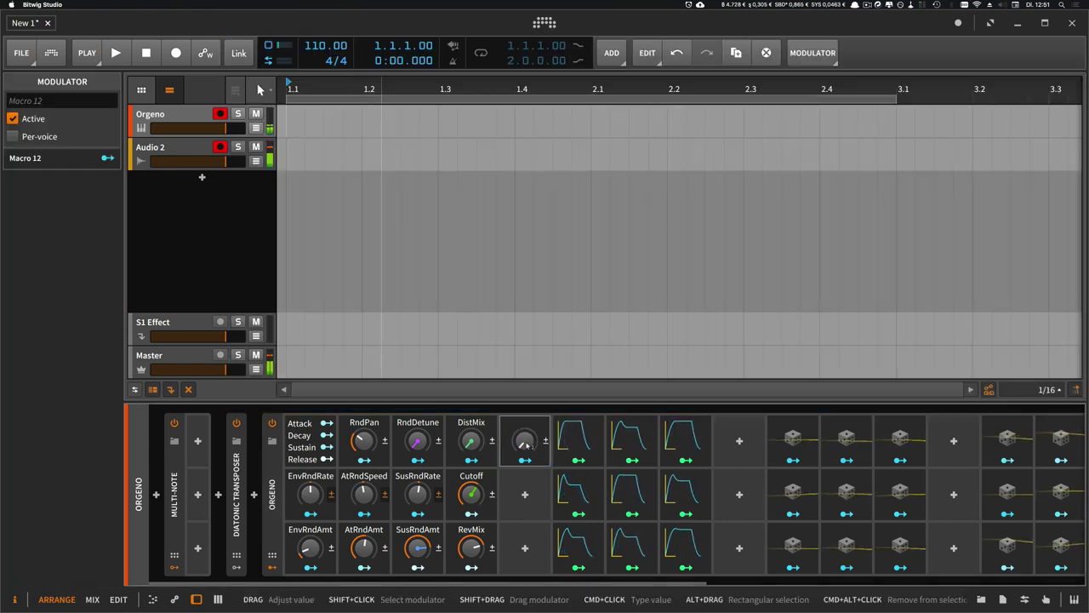
pyautogui.moveTo(516, 583); pyautogui.dragTo(895, 583)
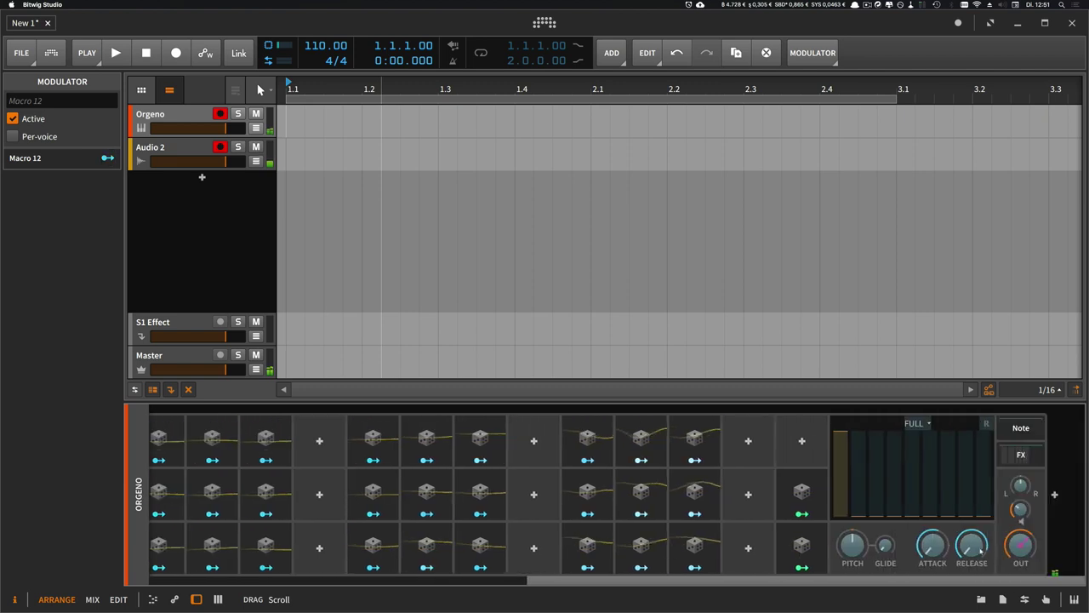
pyautogui.click(917, 423)
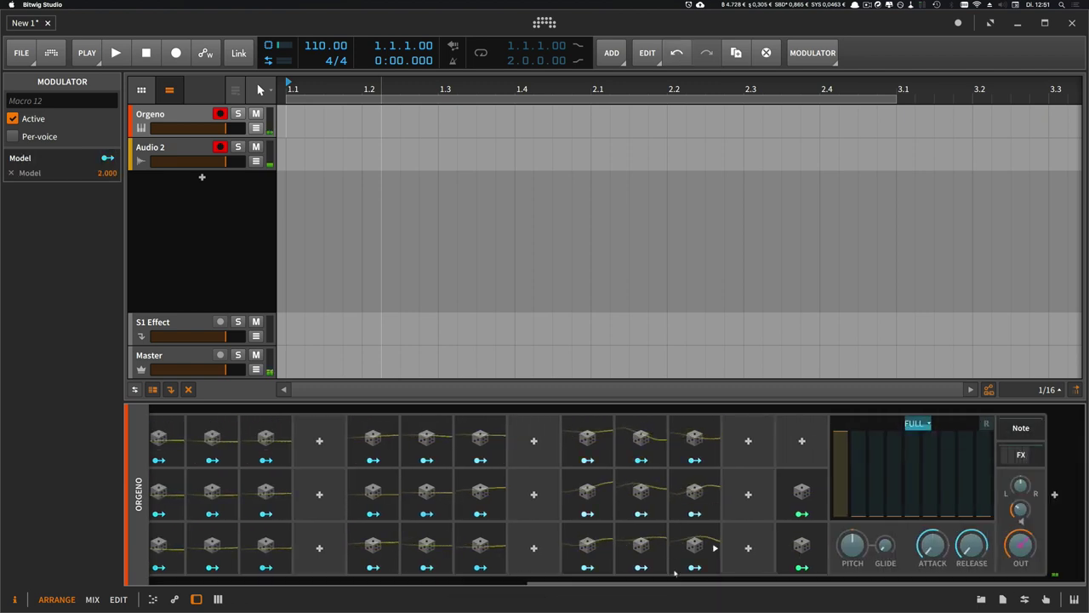
pyautogui.click(108, 159)
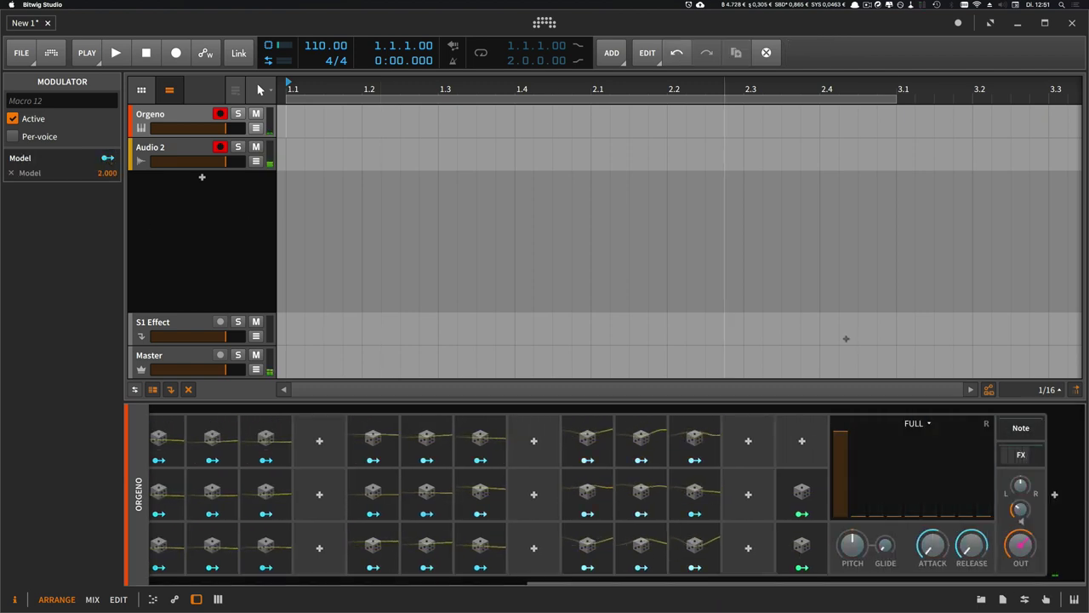
# Step: Test the Model macro by switching models, then restore the FULL organ model
pyautogui.click(917, 423)
pyautogui.click(923, 455)
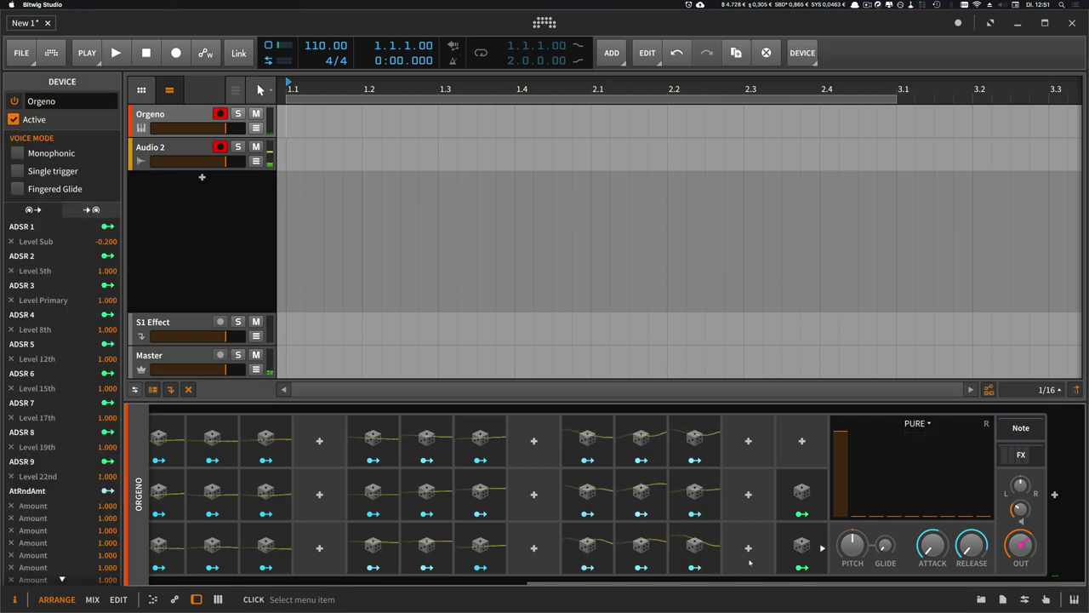
pyautogui.moveTo(885, 583); pyautogui.dragTo(508, 583)
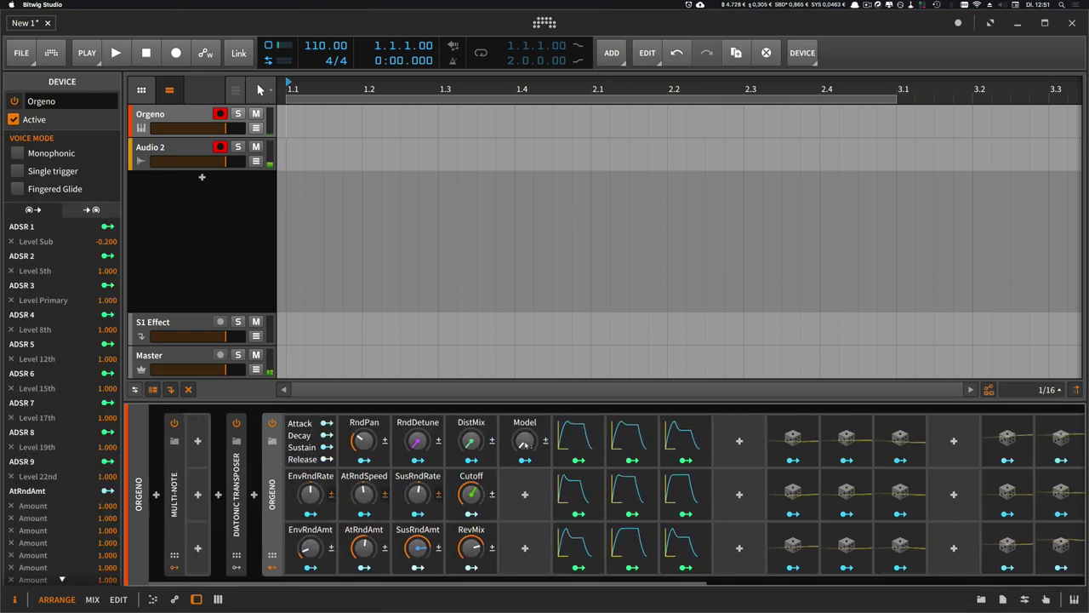
pyautogui.moveTo(524, 440); pyautogui.dragTo(524, 392)
pyautogui.moveTo(524, 440)
pyautogui.mouseDown()
pyautogui.moveTo(489, 568)
pyautogui.moveTo(888, 583)
pyautogui.mouseUp()
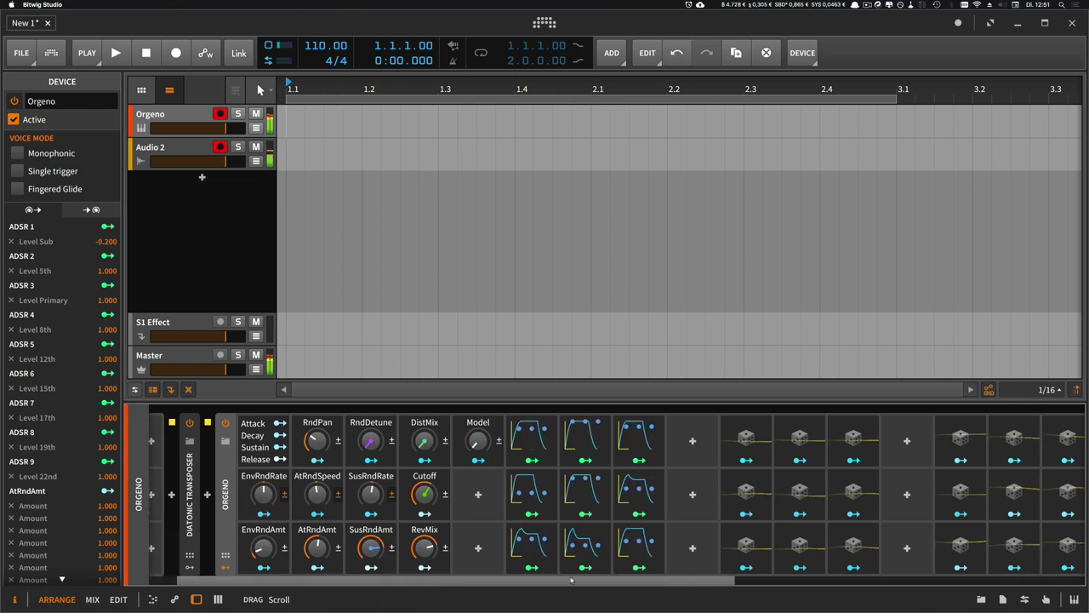
pyautogui.click(917, 423)
pyautogui.click(921, 472)
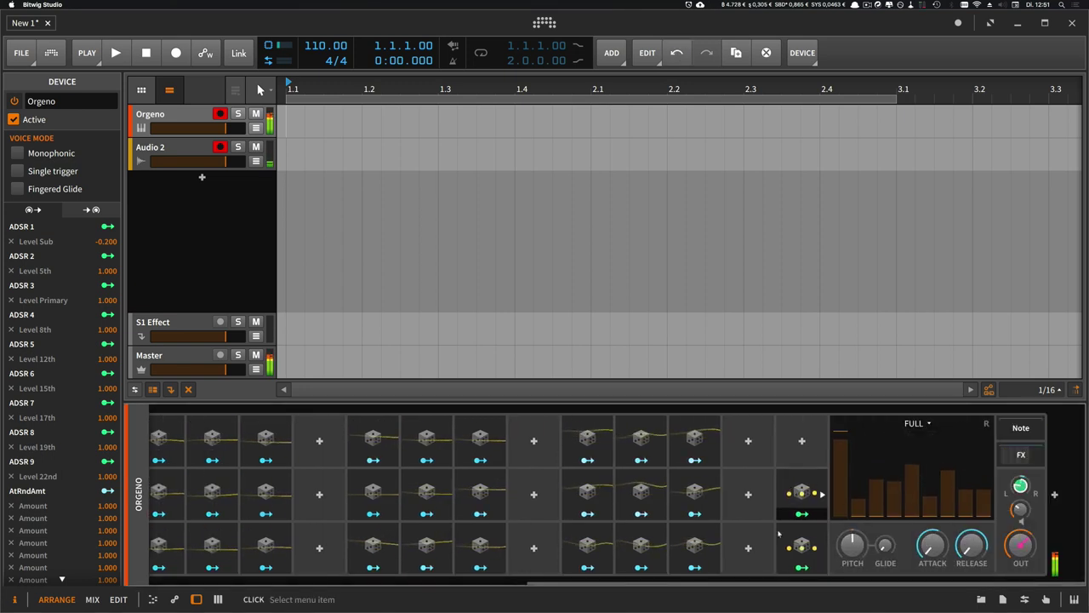
pyautogui.moveTo(851, 583); pyautogui.dragTo(261, 575)
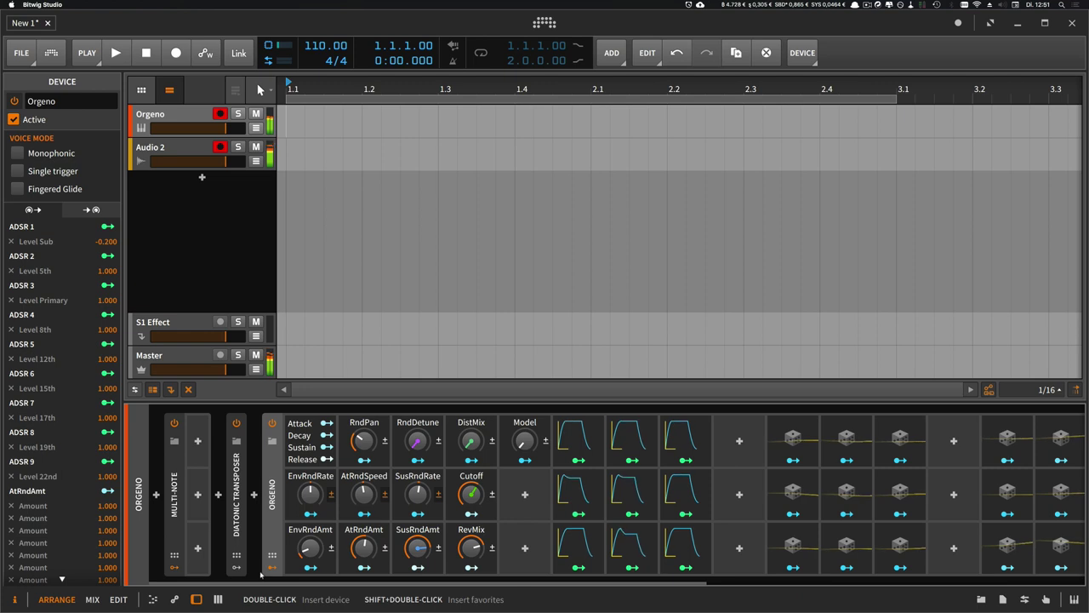